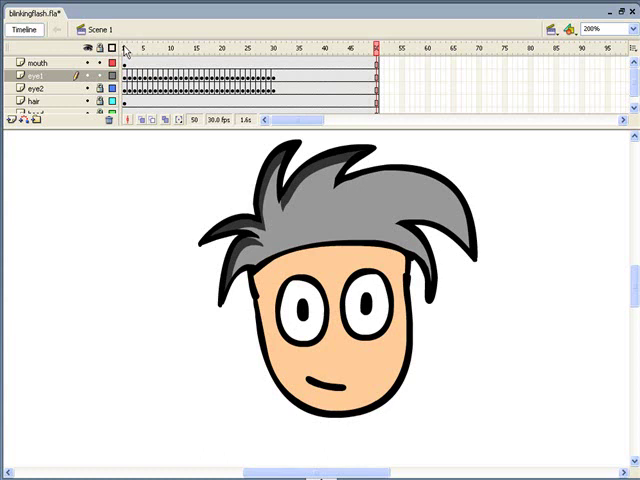
Step: Rewind and play the animation, then preview it as a test movie and close it
{"action": "left_click", "coordinate": [127, 48]}
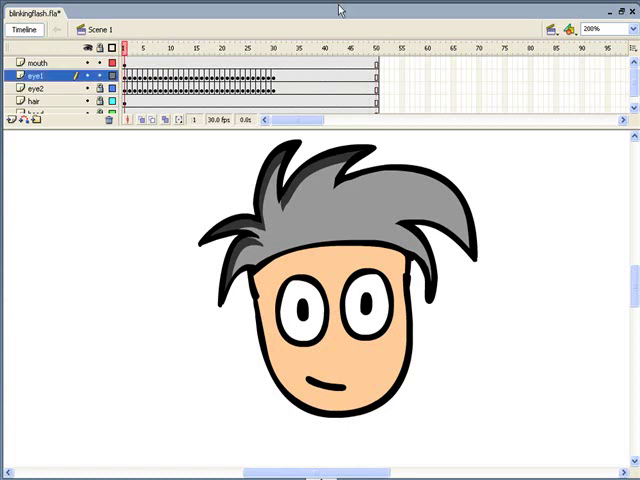
{"action": "key", "text": "Return"}
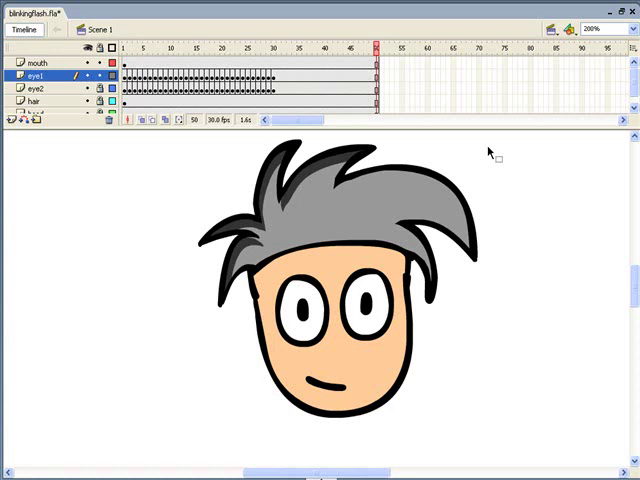
{"action": "key", "text": "ctrl+Return"}
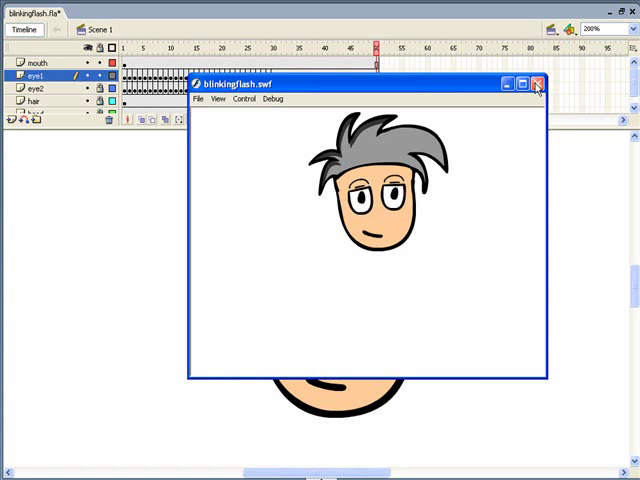
{"action": "left_click", "coordinate": [538, 84]}
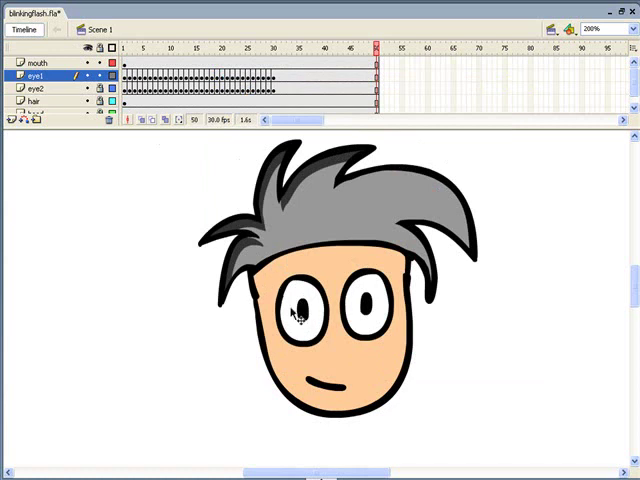
Step: Edit the left eye's eye1 symbol and scrub its eyelid frames forward and back
{"action": "left_click", "coordinate": [302, 312]}
{"action": "double_click", "coordinate": [302, 312]}
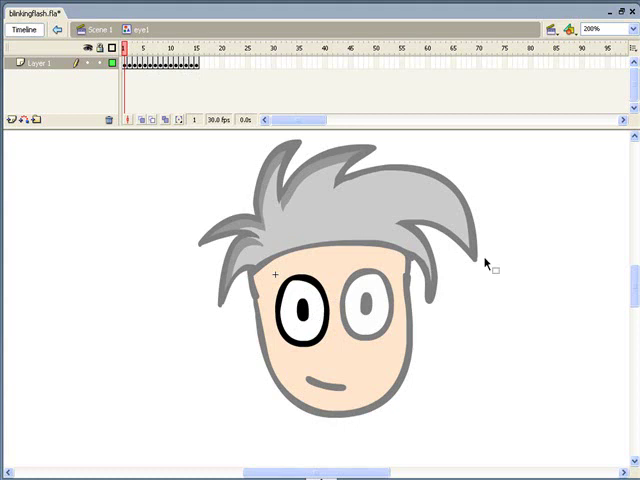
{"action": "key", "text": "Return"}
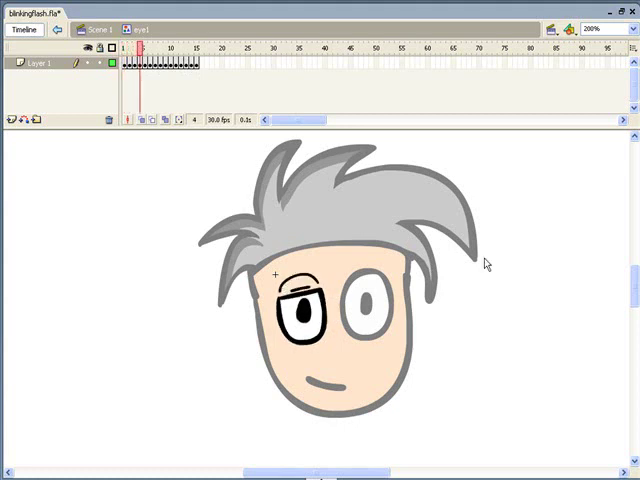
{"action": "key", "text": "period"}
{"action": "key", "text": "period"}
{"action": "key", "text": "period"}
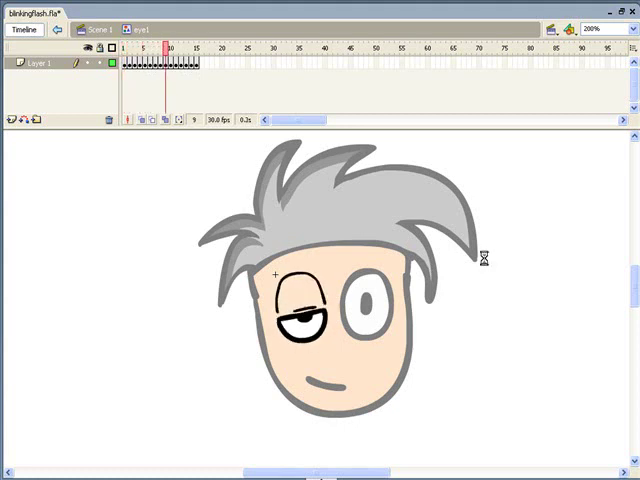
{"action": "key", "text": "period"}
{"action": "key", "text": "period"}
{"action": "key", "text": "period"}
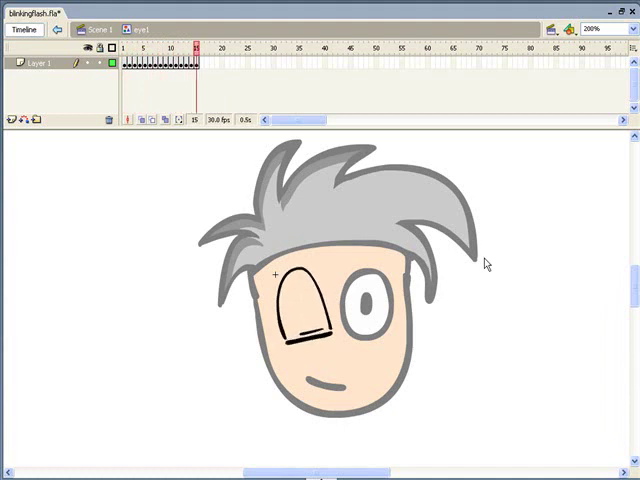
{"action": "key", "text": "comma"}
{"action": "key", "text": "comma"}
{"action": "key", "text": "comma"}
{"action": "key", "text": "comma"}
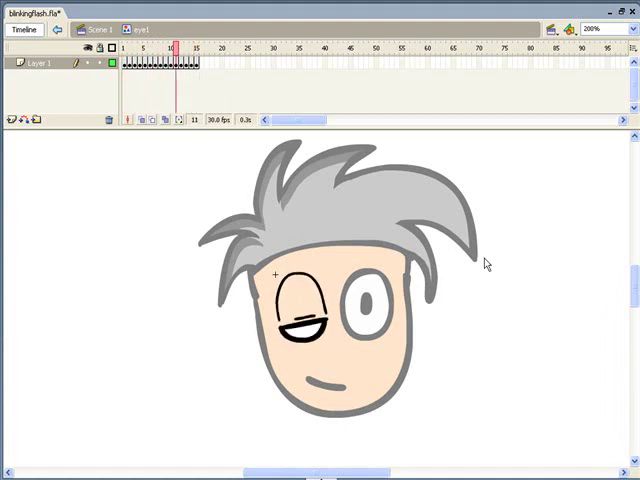
{"action": "key", "text": "comma"}
{"action": "key", "text": "comma"}
{"action": "key", "text": "comma"}
{"action": "key", "text": "comma"}
{"action": "key", "text": "comma"}
{"action": "key", "text": "comma"}
{"action": "key", "text": "comma"}
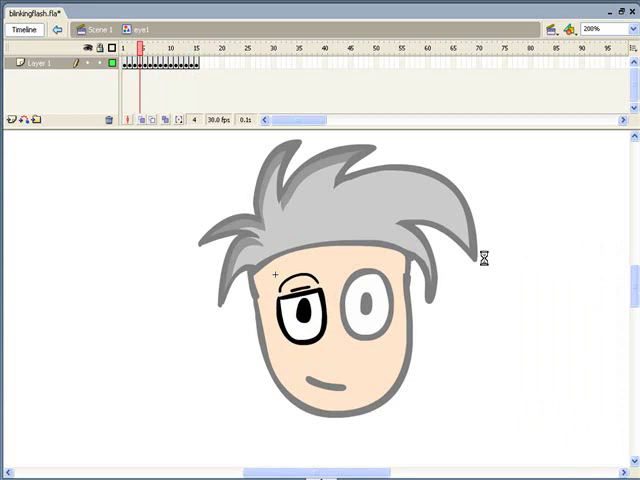
{"action": "key", "text": "comma"}
{"action": "key", "text": "comma"}
{"action": "key", "text": "comma"}
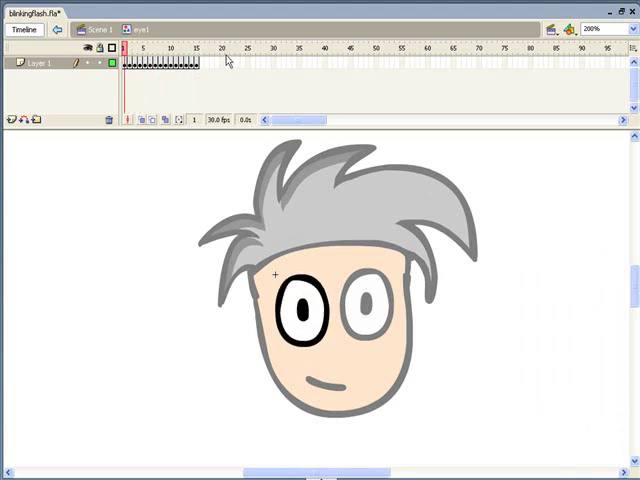
{"action": "left_click", "coordinate": [142, 121]}
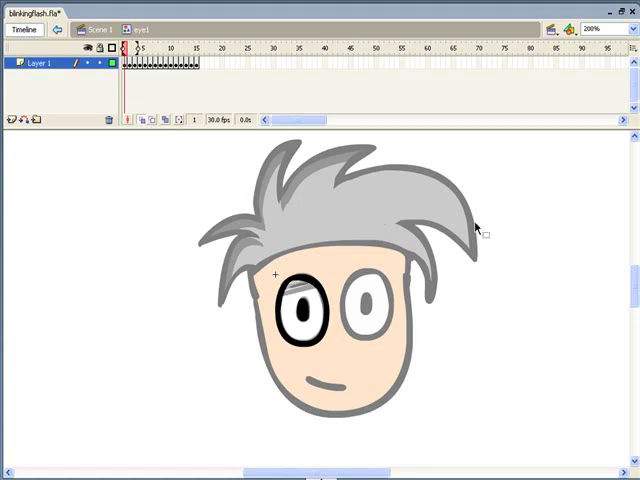
{"action": "key", "text": "period"}
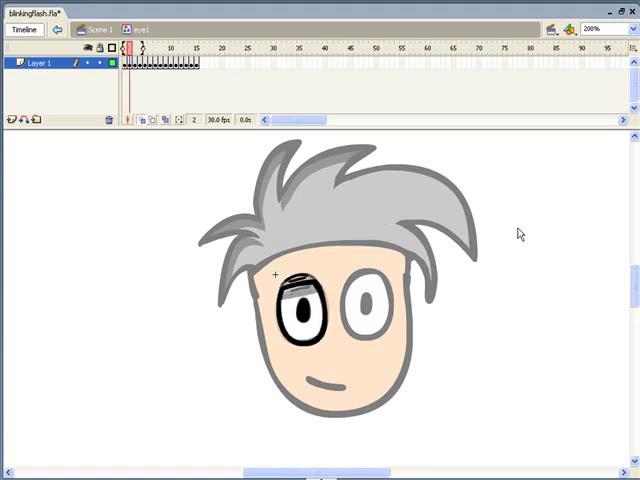
{"action": "key", "text": "period"}
{"action": "key", "text": "period"}
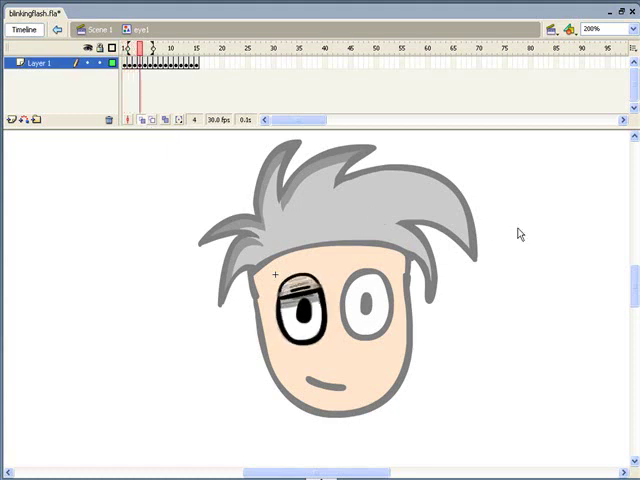
{"action": "key", "text": "period"}
{"action": "key", "text": "period"}
{"action": "key", "text": "period"}
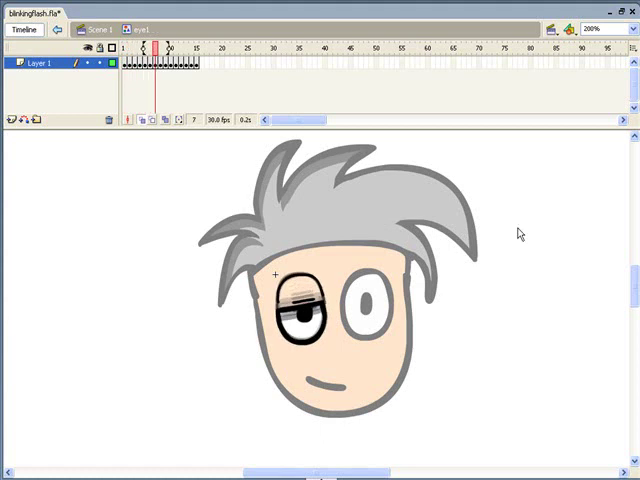
{"action": "key", "text": "period"}
{"action": "key", "text": "period"}
{"action": "key", "text": "period"}
{"action": "key", "text": "period"}
{"action": "key", "text": "period"}
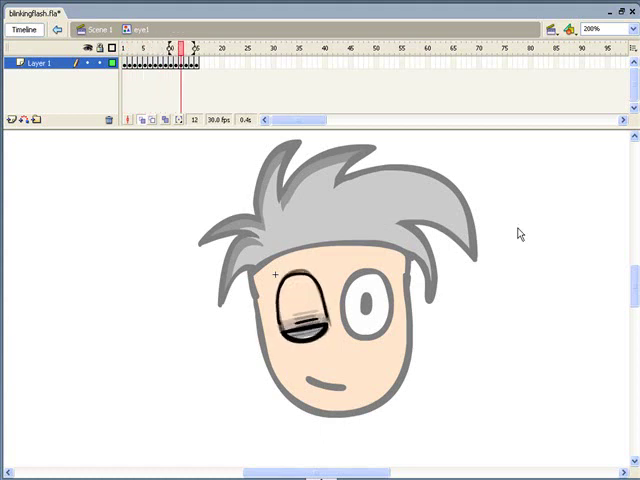
{"action": "key", "text": "period"}
{"action": "key", "text": "period"}
{"action": "key", "text": "comma"}
{"action": "key", "text": "comma"}
{"action": "key", "text": "comma"}
{"action": "key", "text": "comma"}
{"action": "key", "text": "comma"}
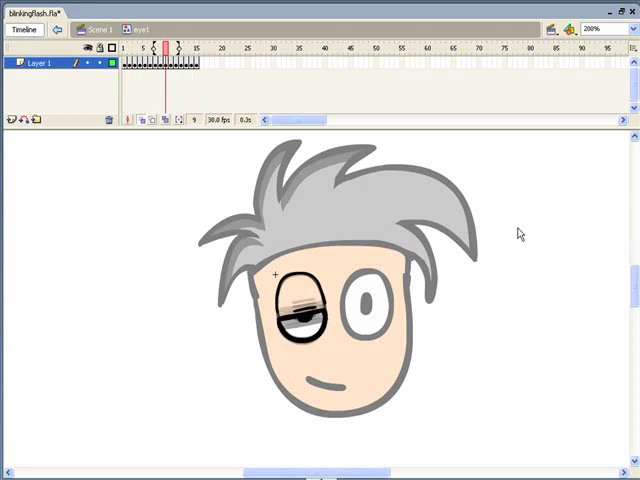
{"action": "key", "text": "comma"}
{"action": "key", "text": "comma"}
{"action": "key", "text": "comma"}
{"action": "key", "text": "comma"}
{"action": "key", "text": "comma"}
{"action": "key", "text": "comma"}
{"action": "key", "text": "comma"}
{"action": "key", "text": "comma"}
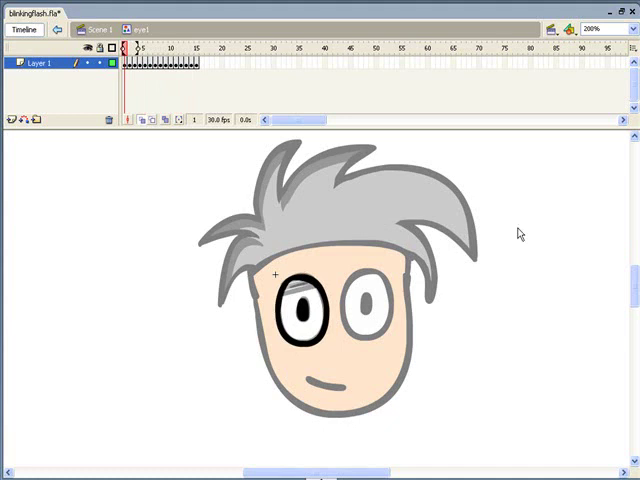
{"action": "key", "text": "period"}
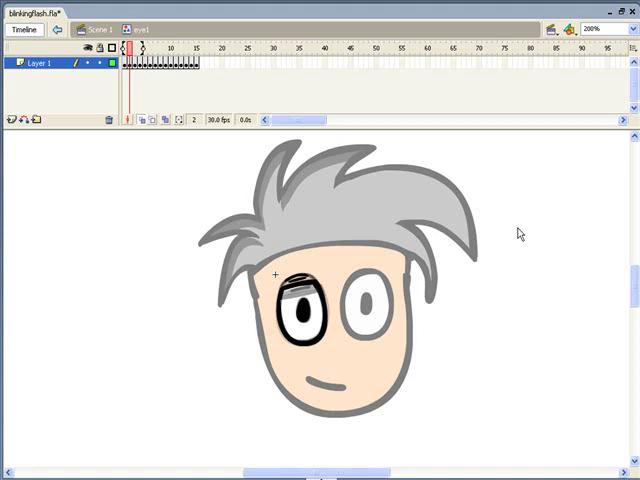
{"action": "key", "text": "Return"}
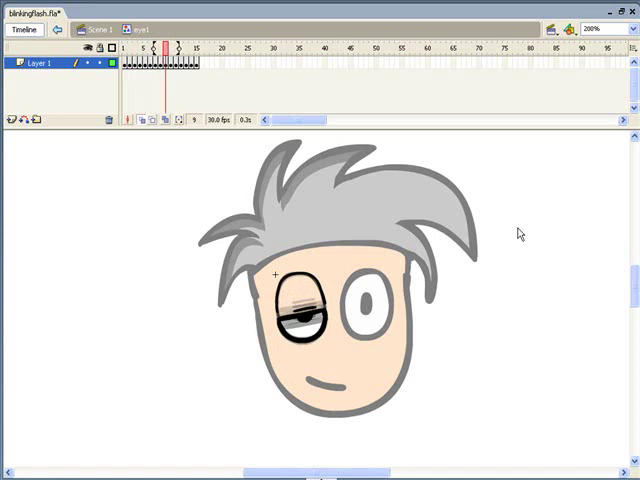
{"action": "key", "text": "period"}
{"action": "key", "text": "period"}
{"action": "key", "text": "period"}
{"action": "key", "text": "comma"}
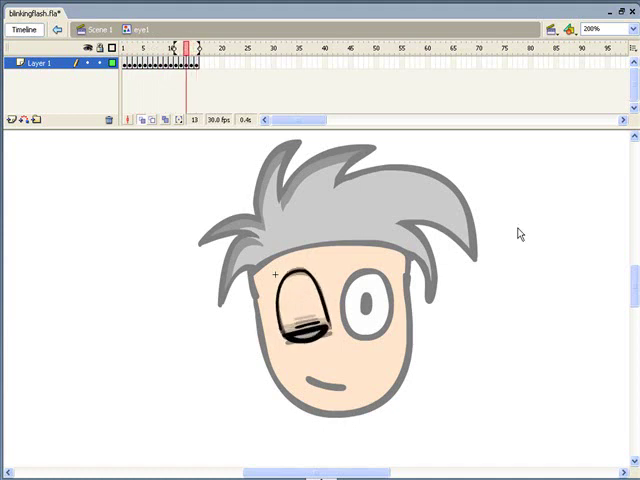
{"action": "key", "text": "comma"}
{"action": "key", "text": "comma"}
{"action": "key", "text": "comma"}
{"action": "key", "text": "comma"}
{"action": "key", "text": "comma"}
{"action": "key", "text": "comma"}
{"action": "key", "text": "comma"}
{"action": "key", "text": "comma"}
{"action": "key", "text": "comma"}
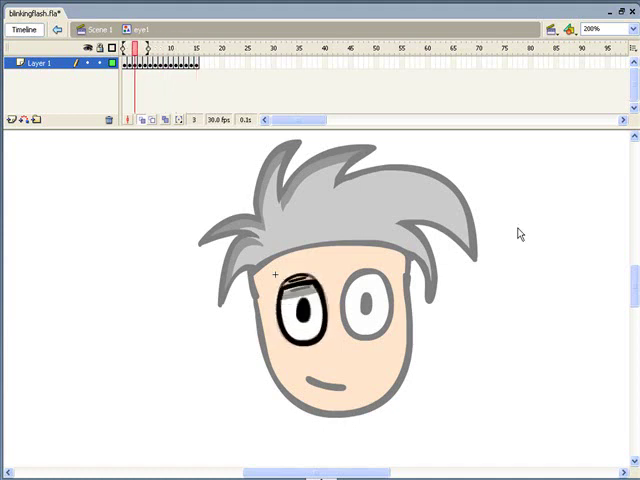
{"action": "key", "text": "comma"}
{"action": "key", "text": "comma"}
{"action": "key", "text": "comma"}
{"action": "key", "text": "Return"}
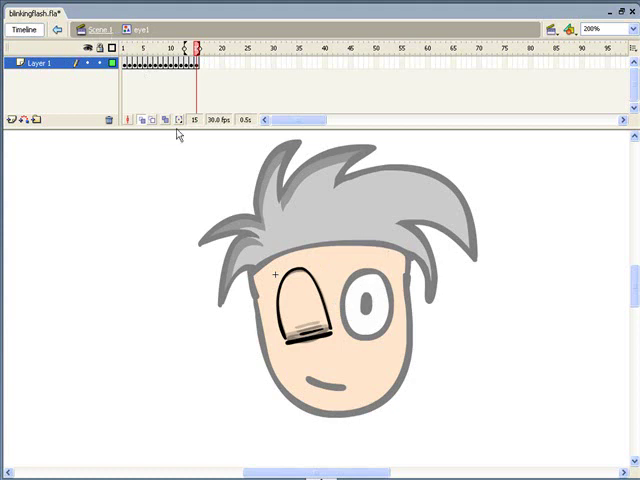
Step: Return to Scene 1, deselect the eye, and test-preview both eyes blinking
{"action": "left_click", "coordinate": [97, 29]}
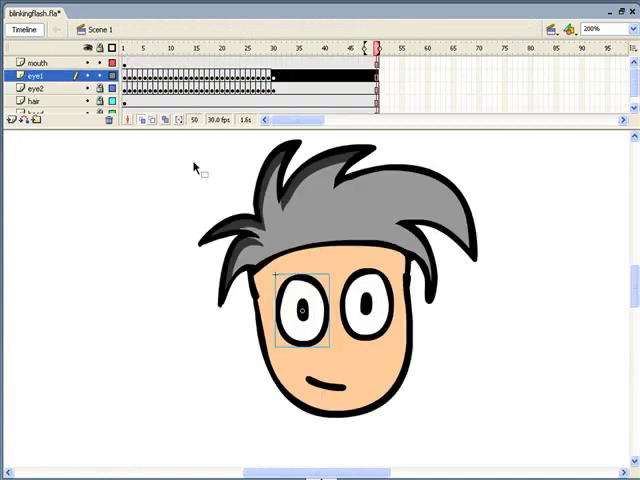
{"action": "left_click", "coordinate": [463, 317]}
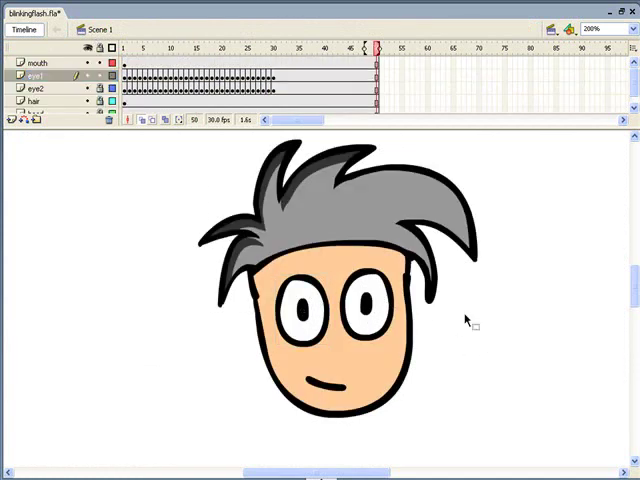
{"action": "key", "text": "ctrl+Return"}
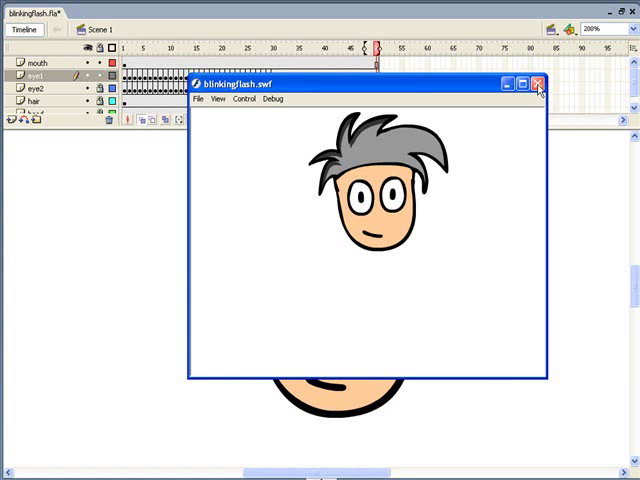
{"action": "left_click", "coordinate": [539, 86]}
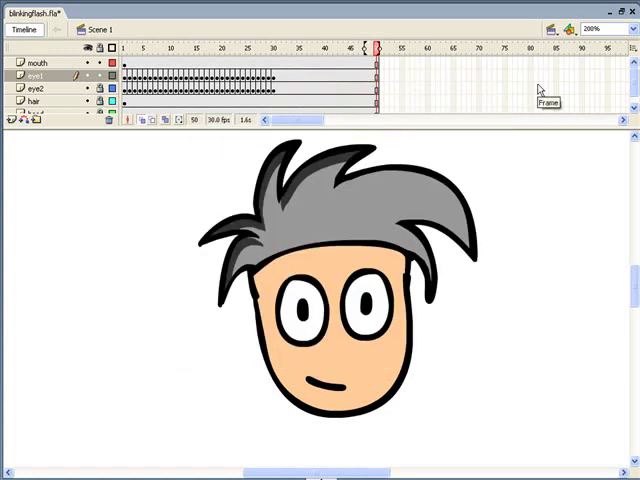